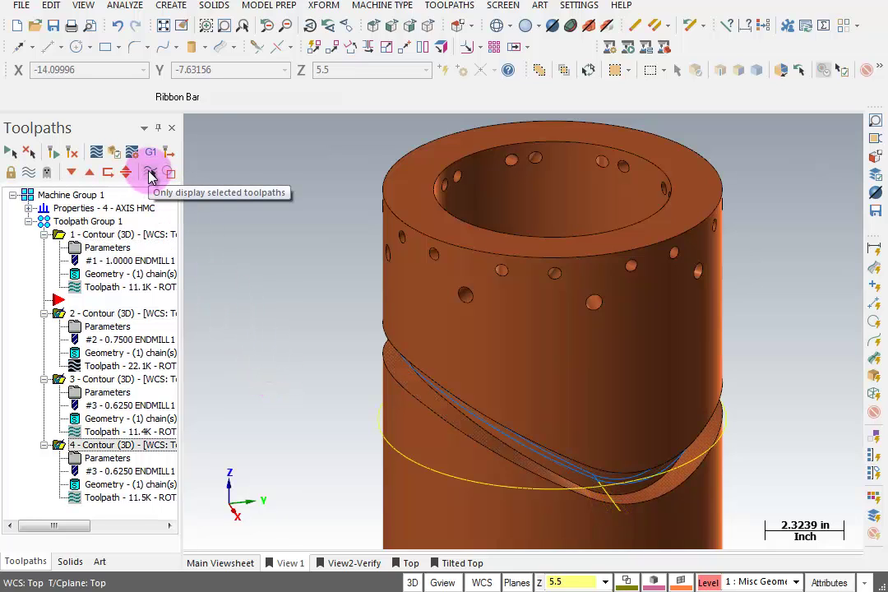
Step: Display only the selected toolpaths and backplot contour operation 2, the 0.7500 end mill pass, to its end
click(149, 173)
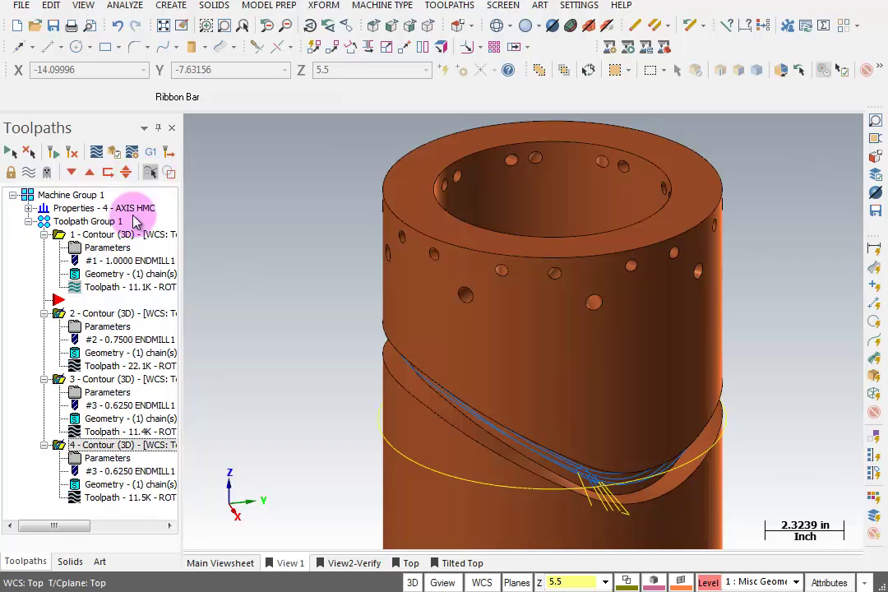
click(98, 313)
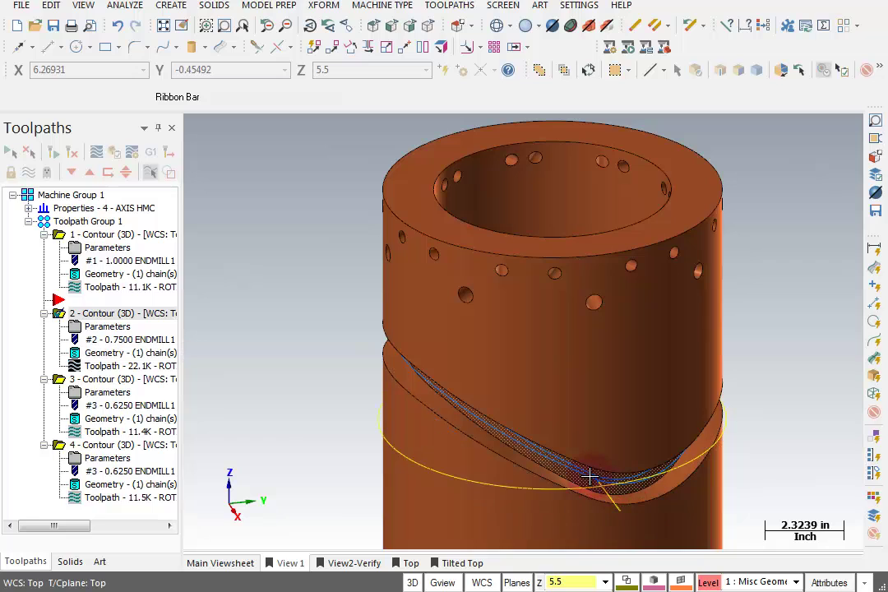
click(275, 406)
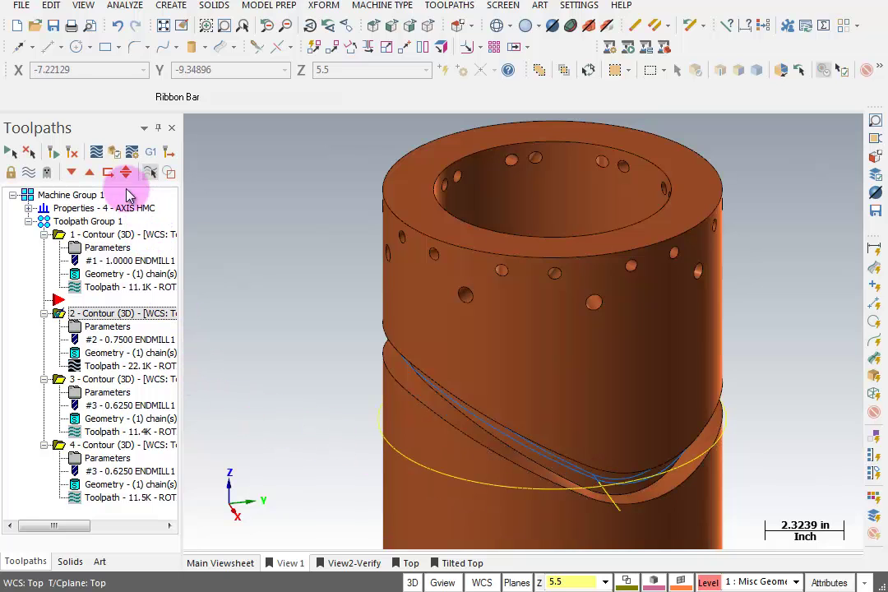
click(97, 158)
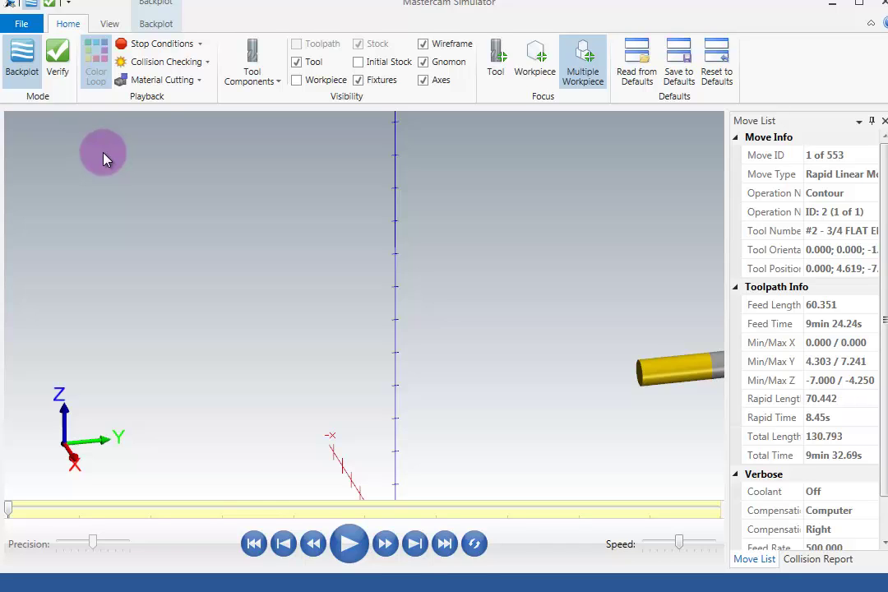
click(348, 542)
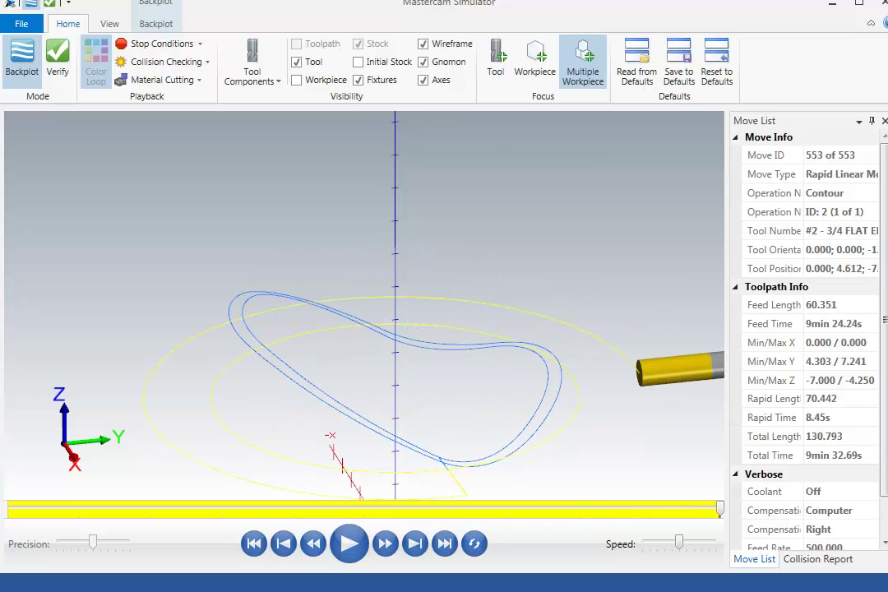
Step: Save the backplotted toolpath as geometry on level 1 Misc Geometry in green, color 49
click(156, 25)
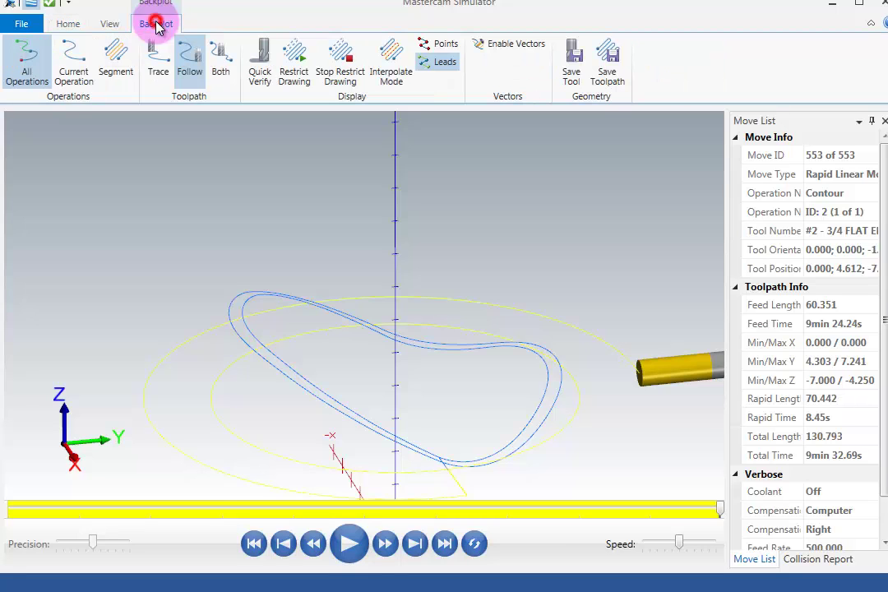
click(608, 76)
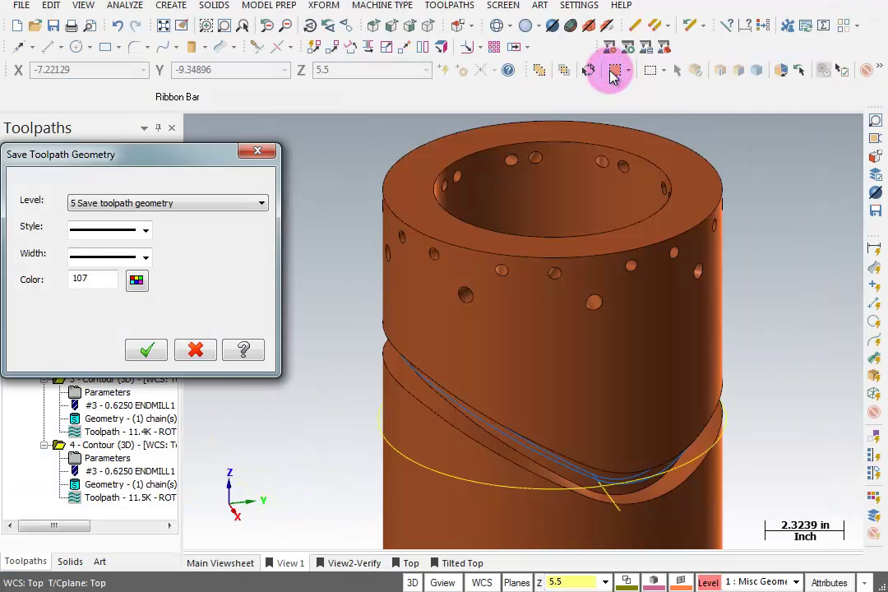
click(139, 209)
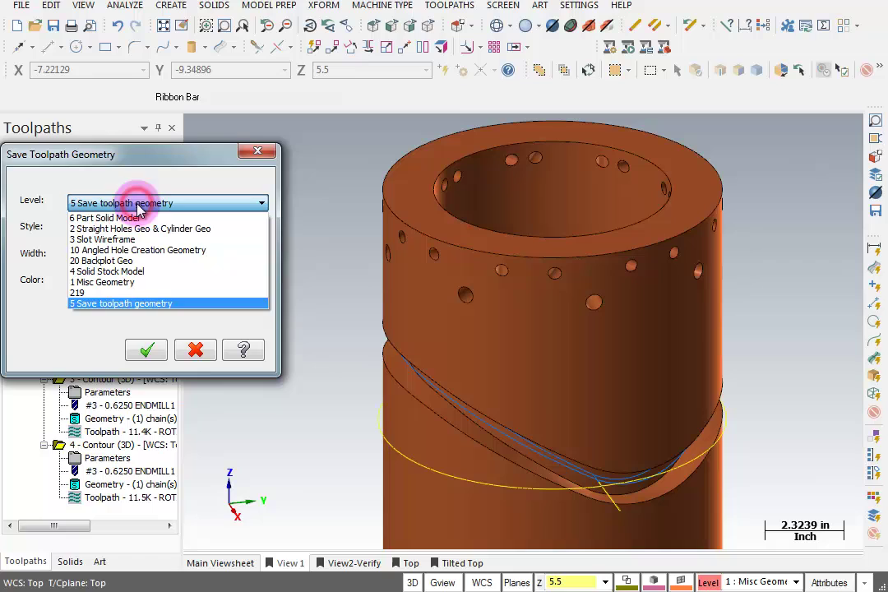
click(120, 283)
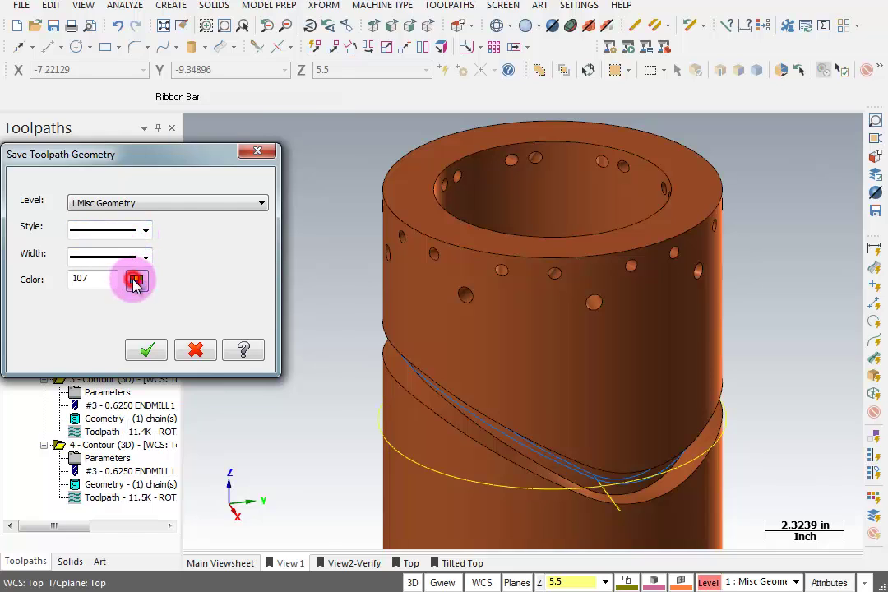
click(135, 282)
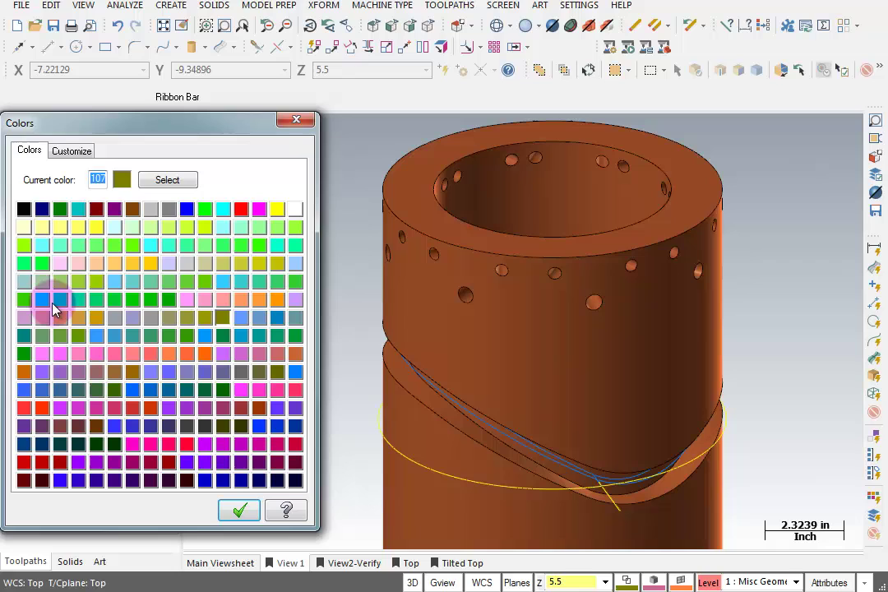
click(42, 261)
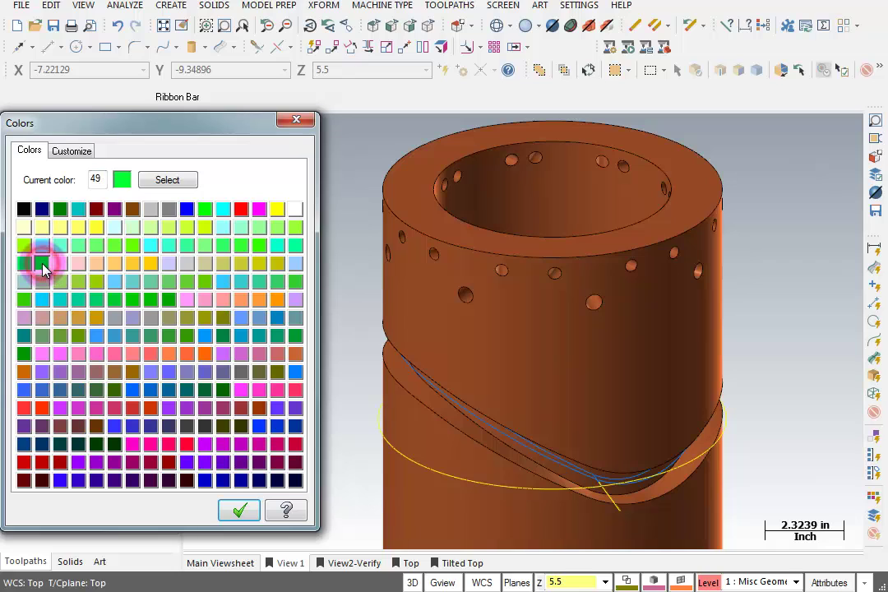
click(239, 511)
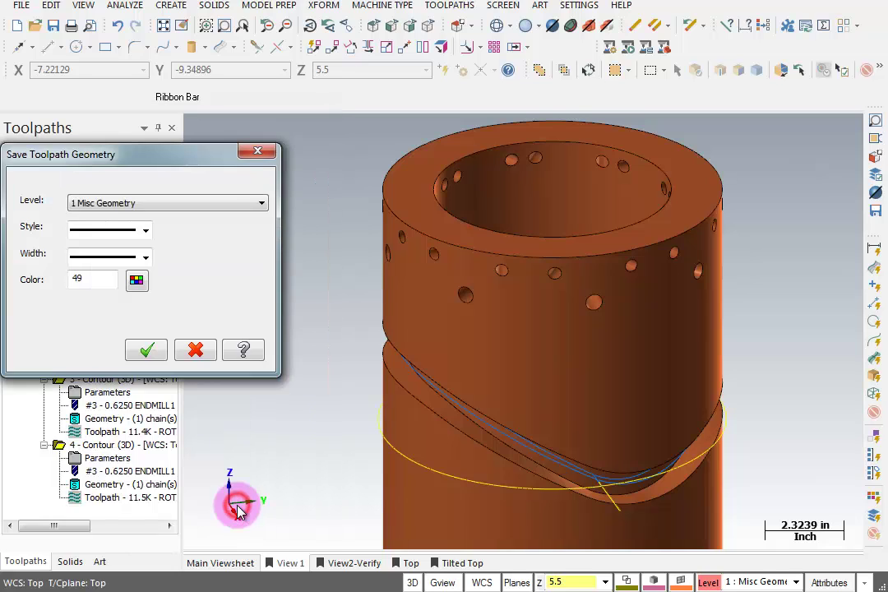
click(145, 350)
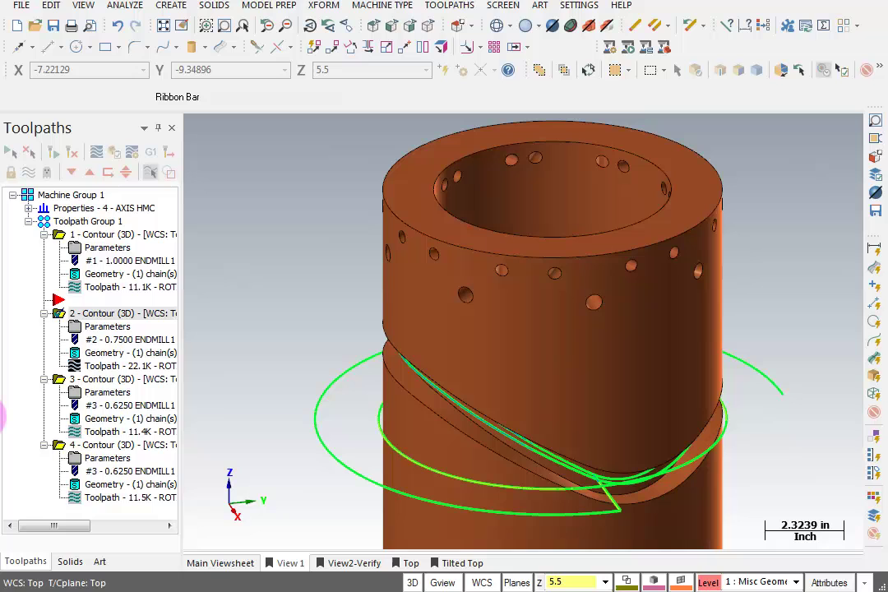
Step: Create a point at the endpoint where the left lead line meets the upper slot contour of the saved toolpath geometry
key(F1)
click(571, 450)
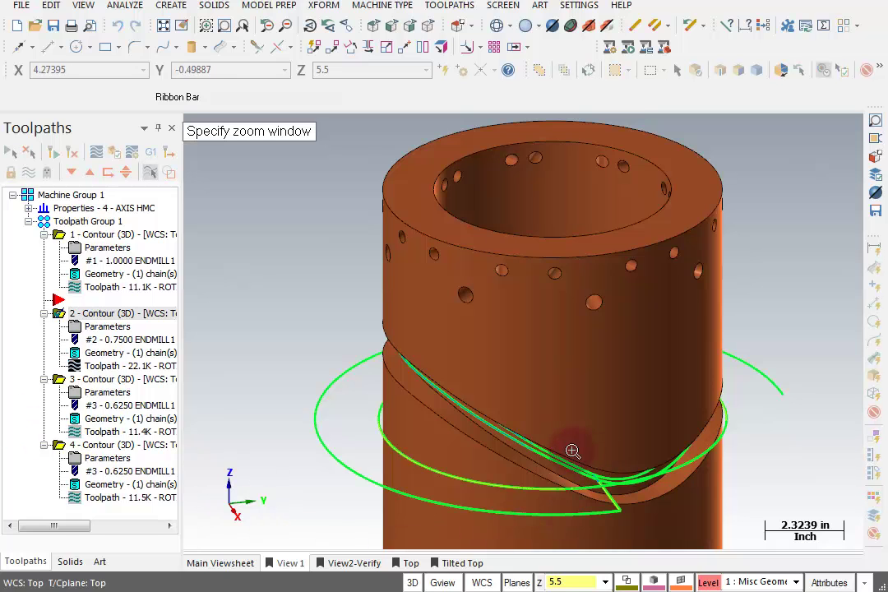
click(613, 495)
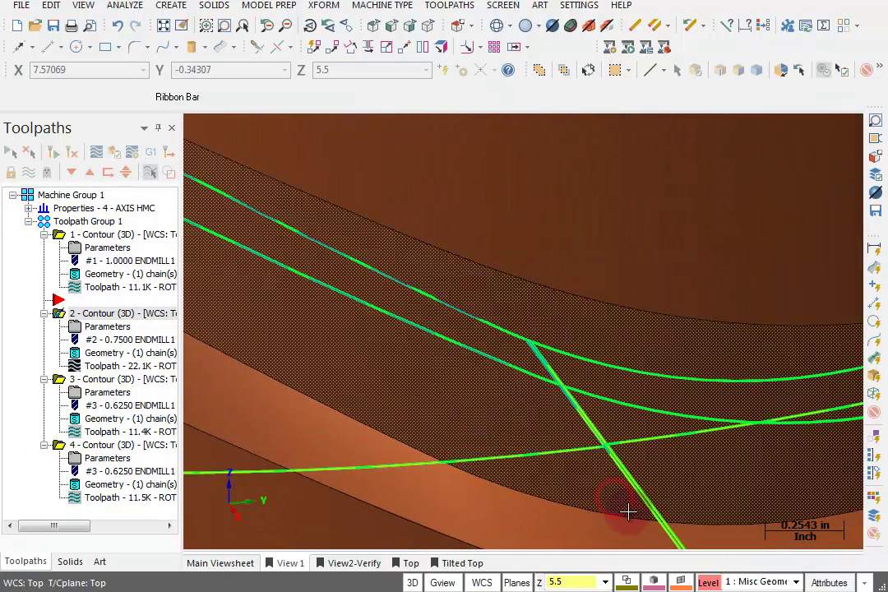
scroll(534, 333, up, 10)
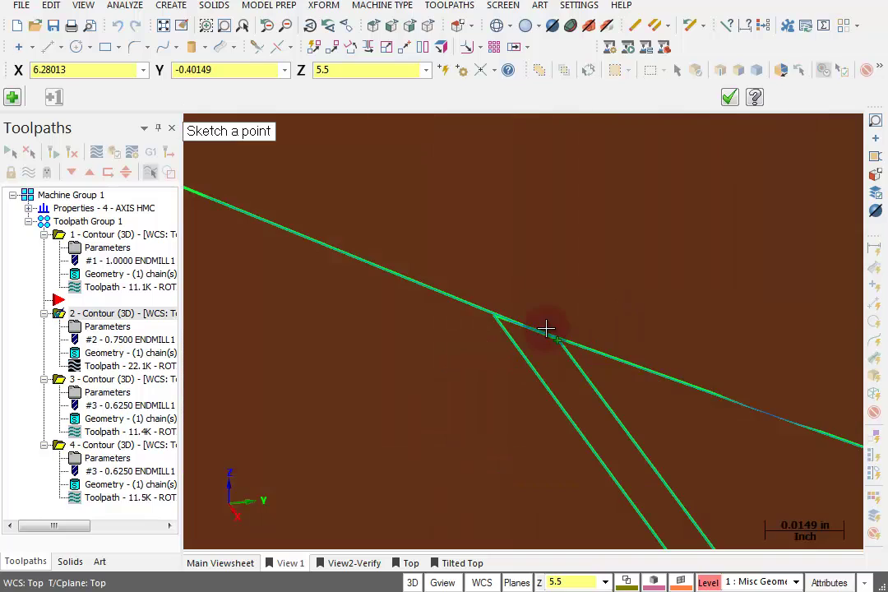
click(494, 316)
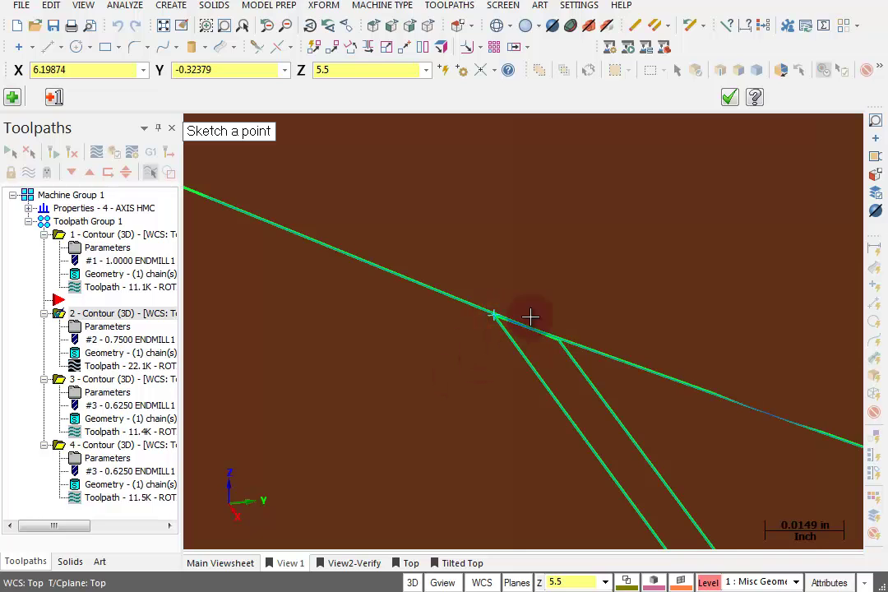
click(728, 97)
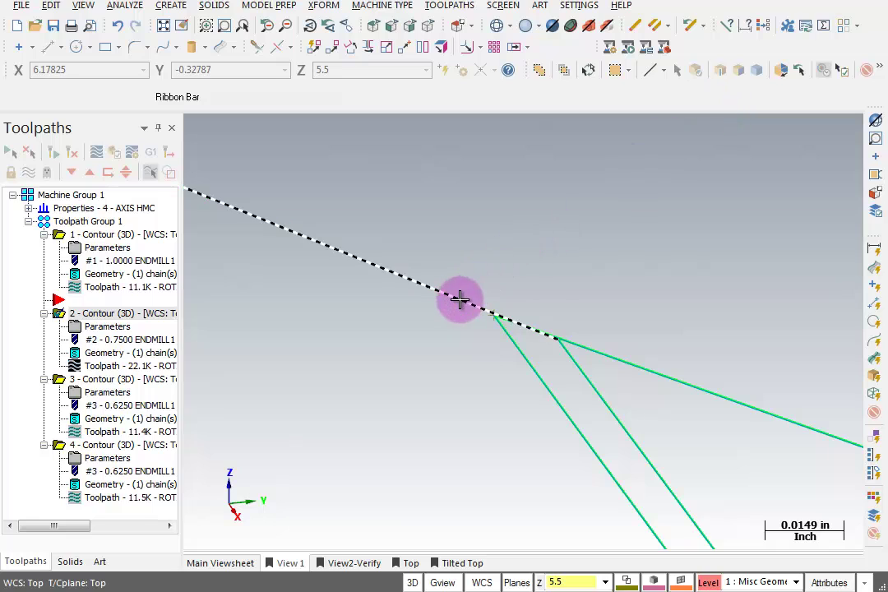
Step: Delete the saved green contour and lead lines around the new point, including the adjoining segments on both sides
click(460, 299)
click(655, 367)
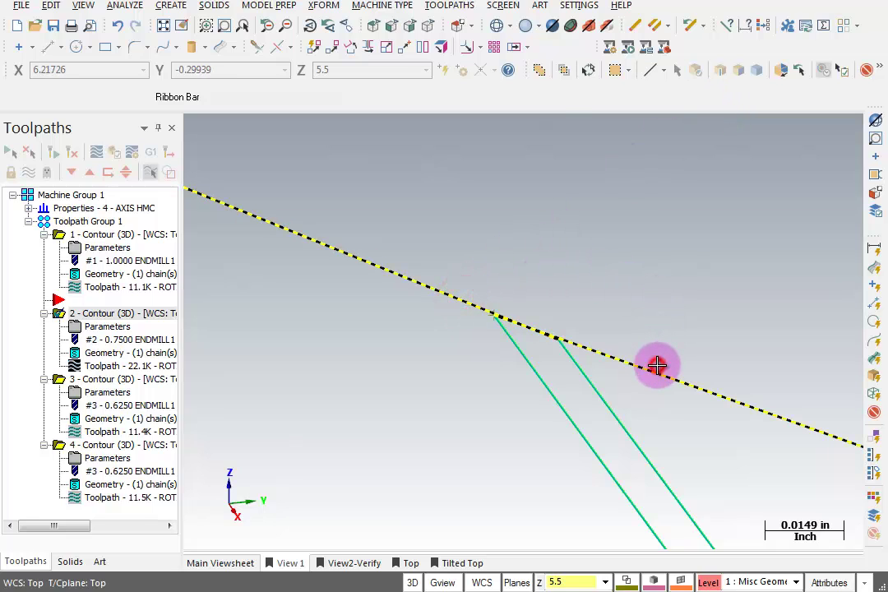
click(606, 399)
click(557, 410)
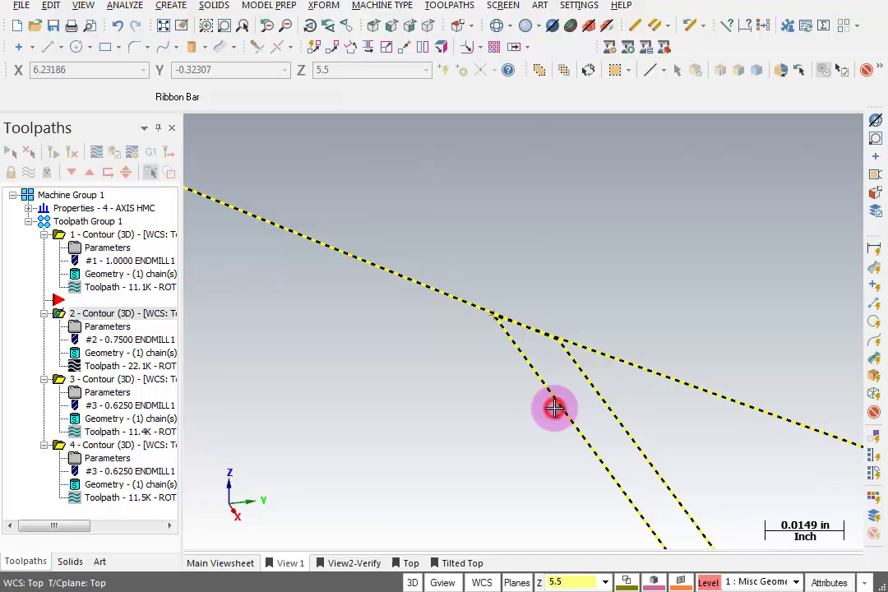
click(448, 423)
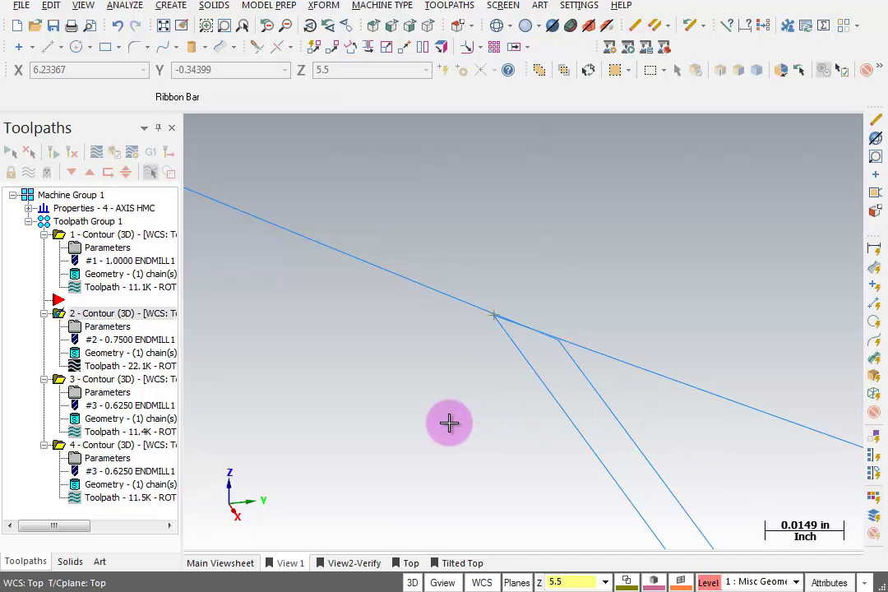
scroll(470, 424, down, 3)
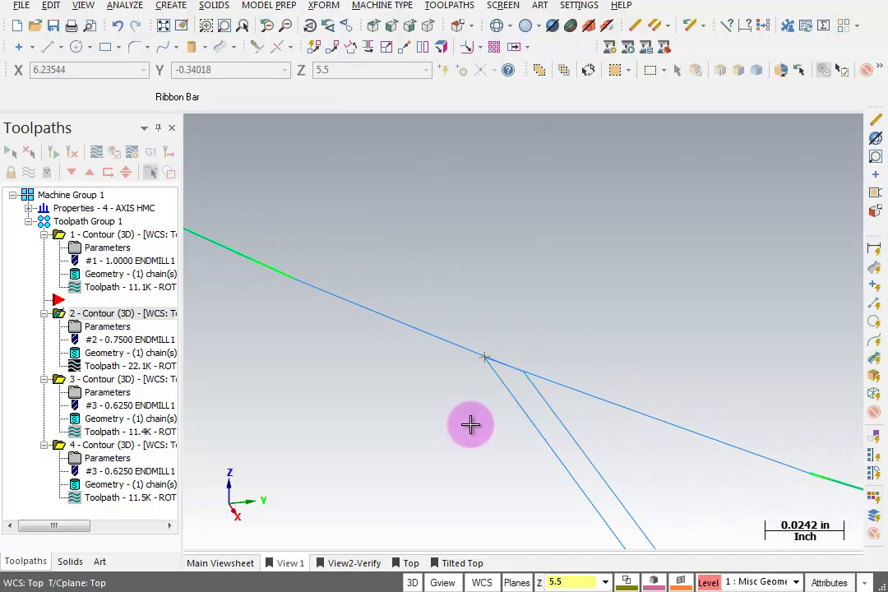
click(289, 270)
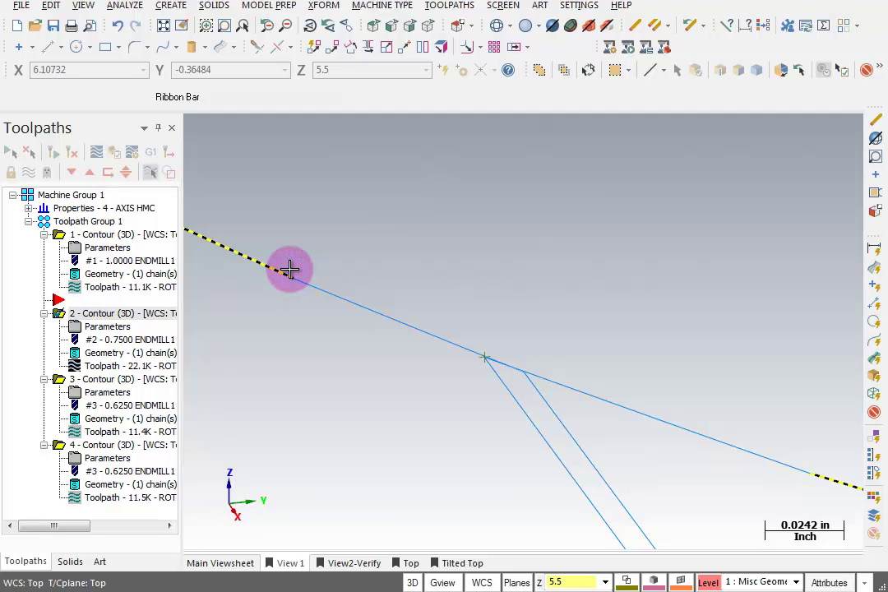
click(845, 486)
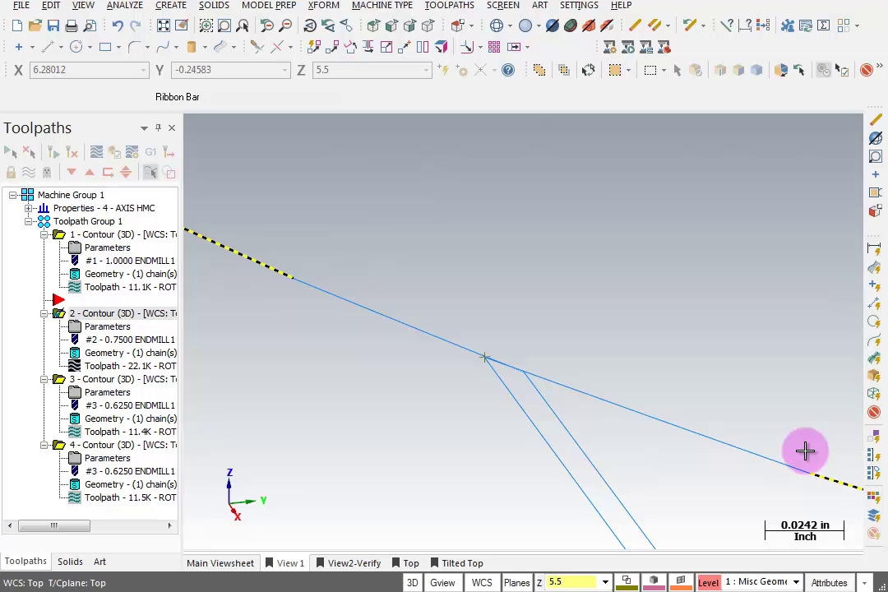
key(Escape)
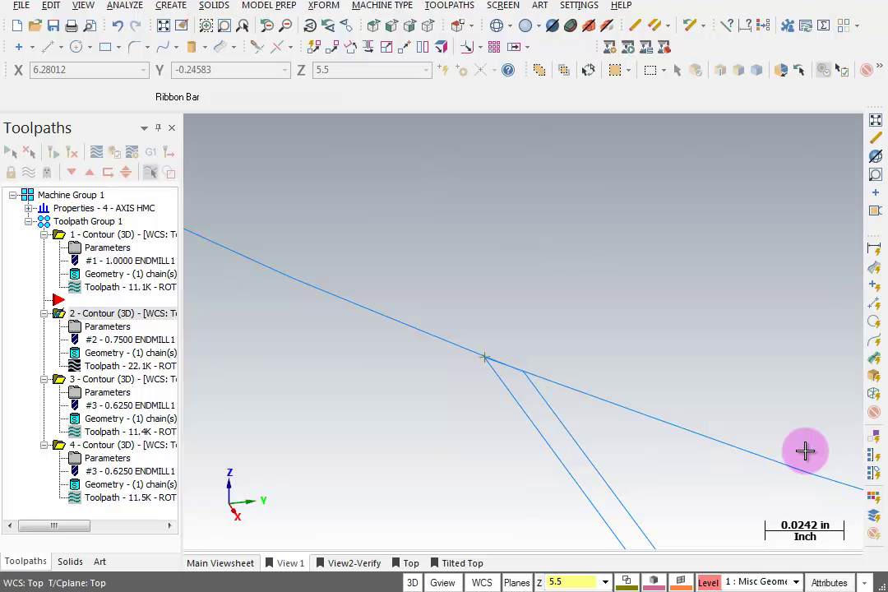
Step: Delete the remaining chains of saved green toolpath geometry around the cylinder, keeping the new point
key(alt+F1)
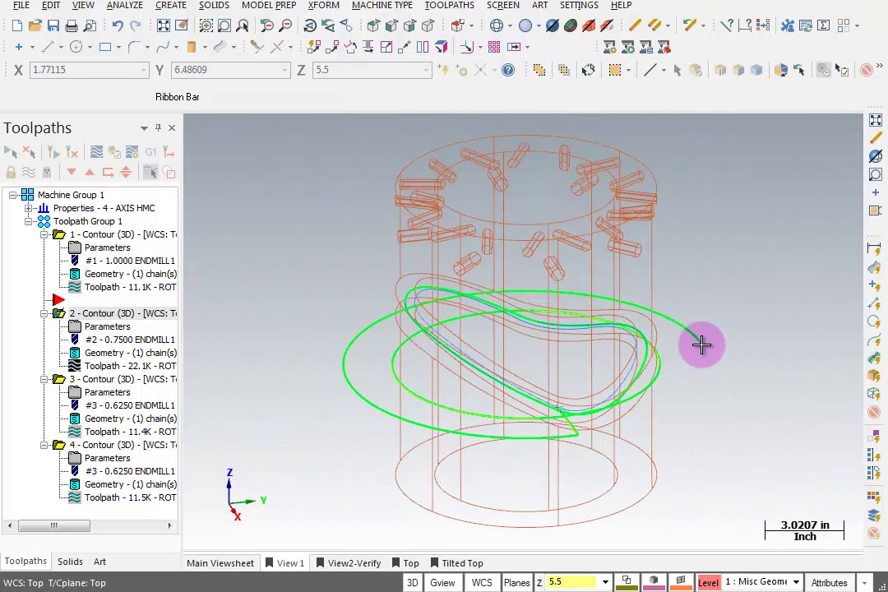
click(706, 349)
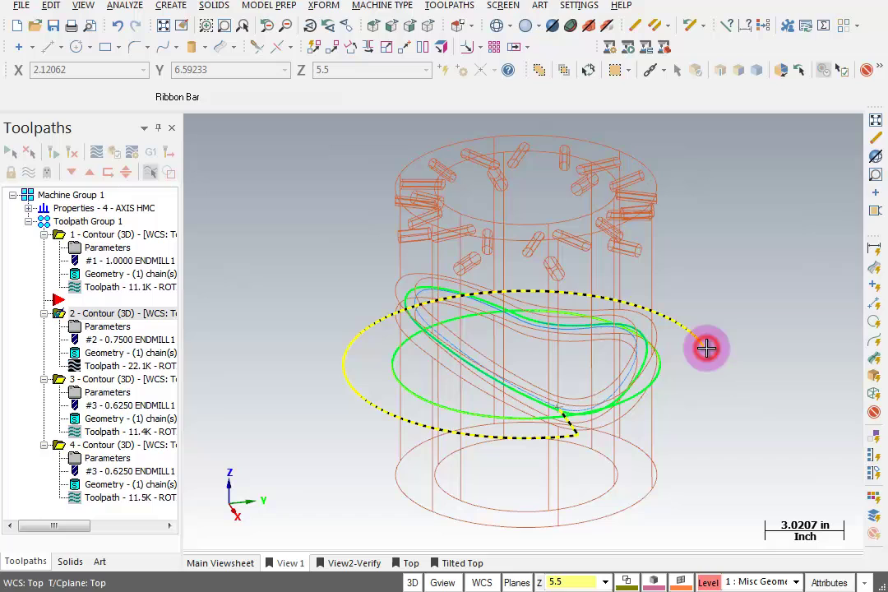
click(672, 371)
click(673, 356)
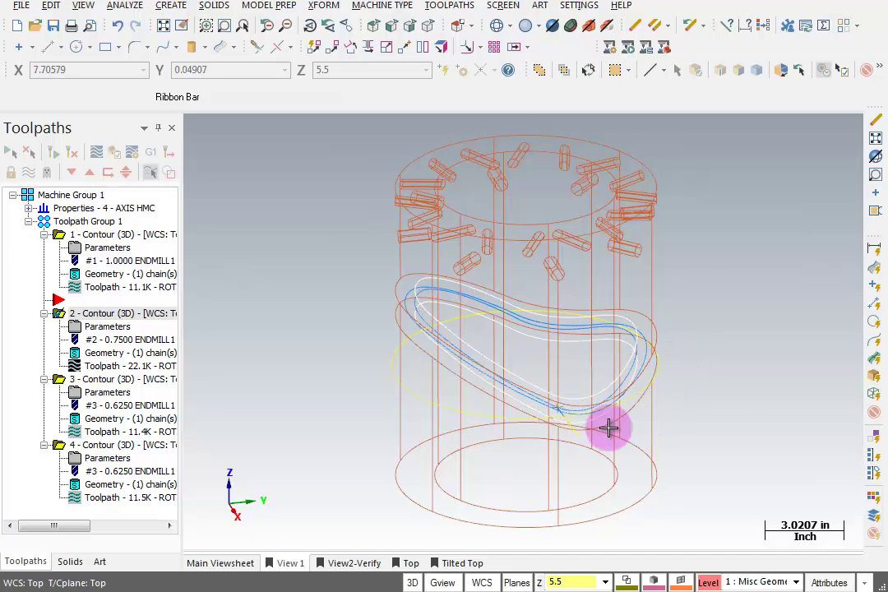
Step: Set the construction and tool planes to Front (WCS)
key(F1)
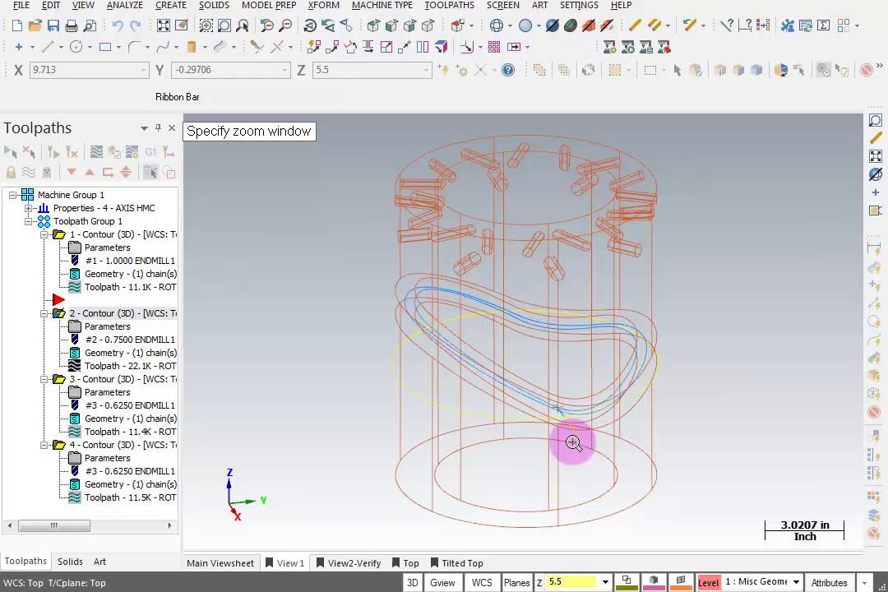
click(529, 426)
click(582, 394)
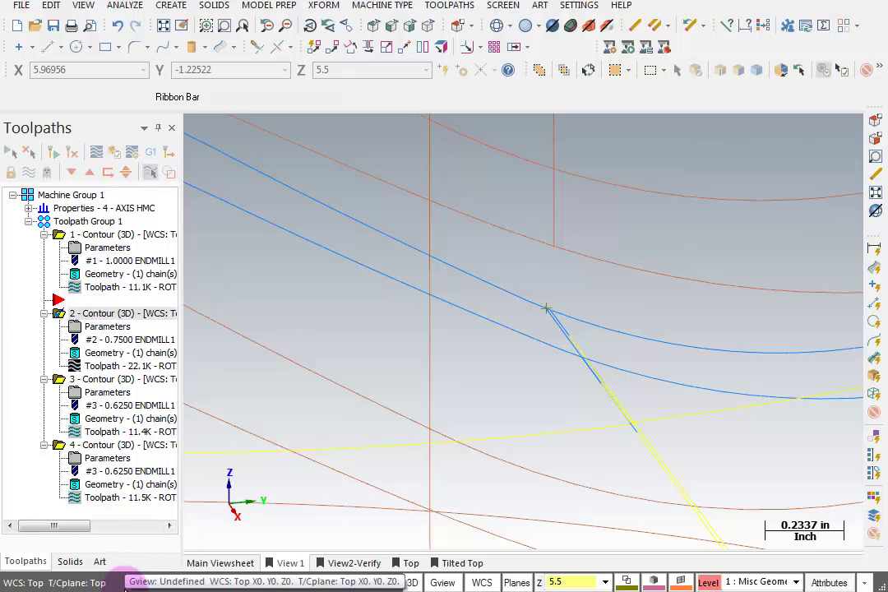
click(517, 582)
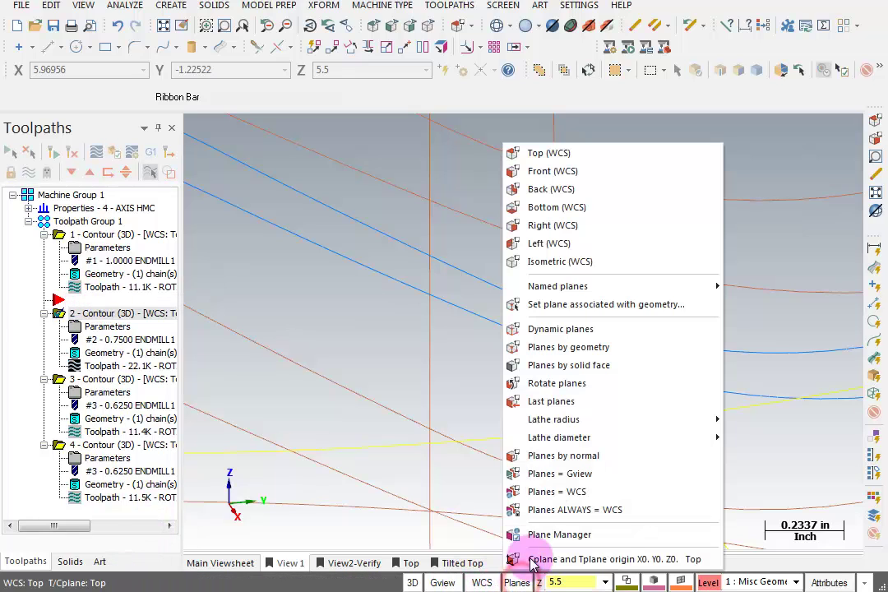
click(549, 174)
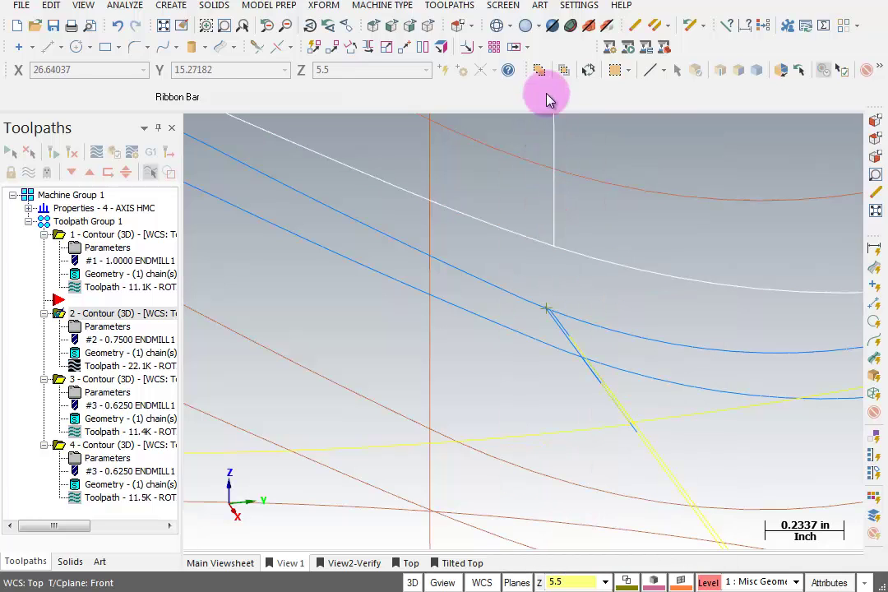
Step: Start a Drill toolpath and window-select the single point at the slot entry as its drill location
click(449, 6)
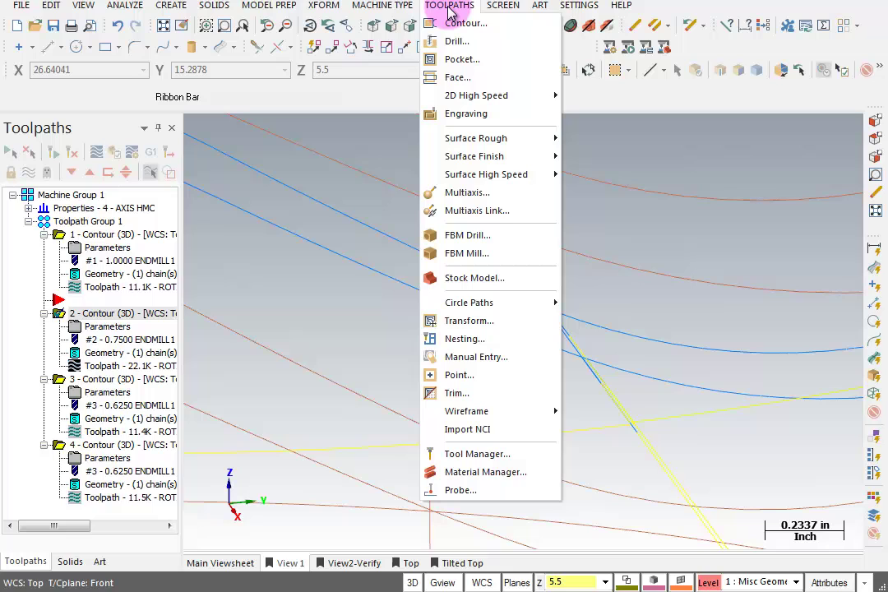
click(456, 41)
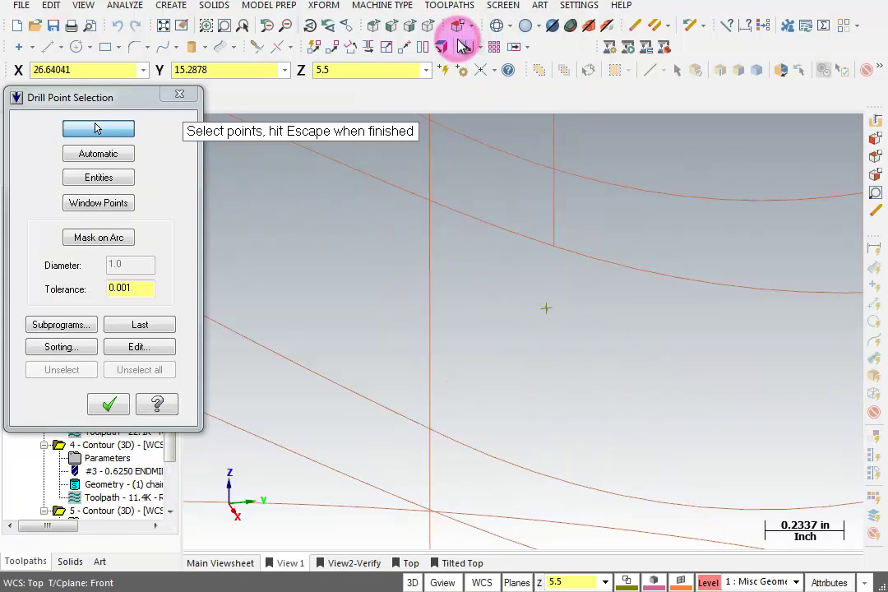
click(103, 204)
click(476, 280)
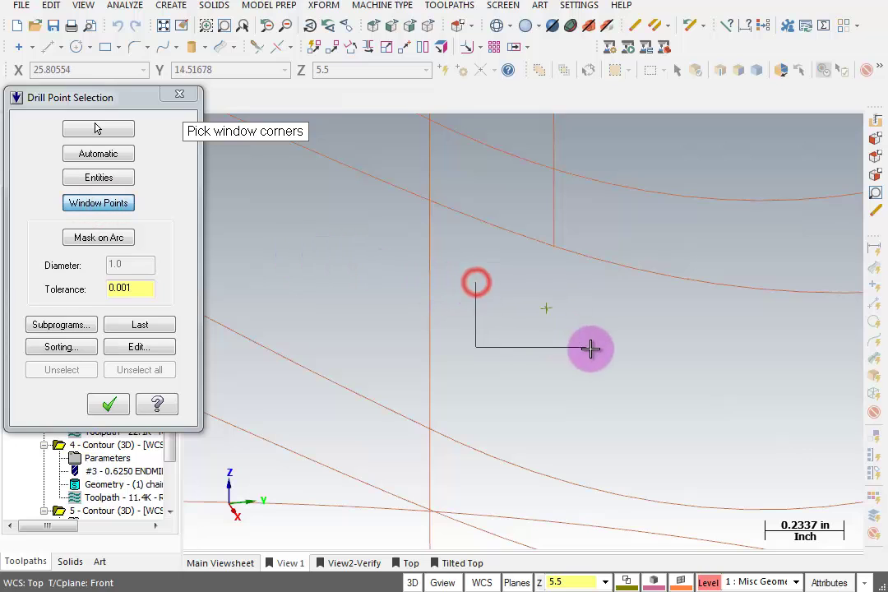
click(589, 350)
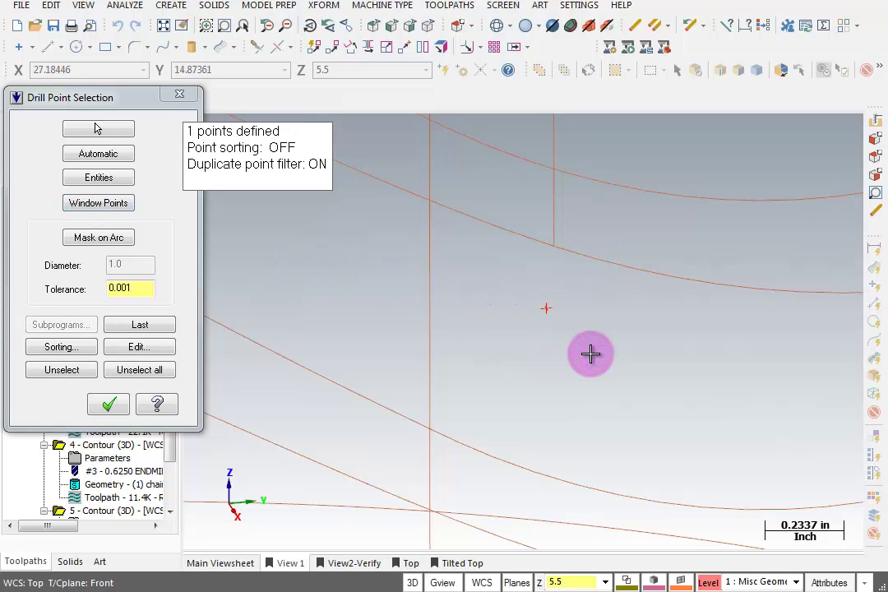
click(109, 407)
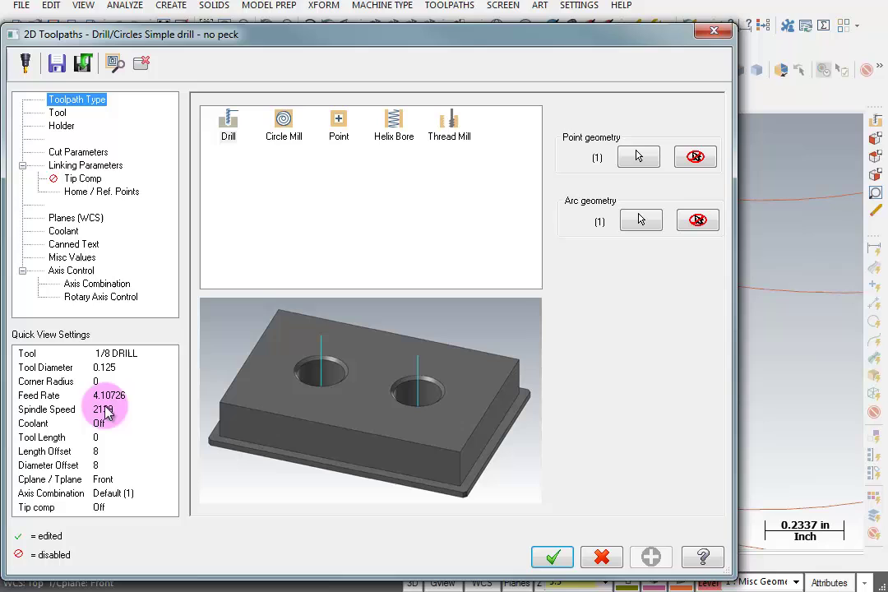
Step: Choose the 13/16 DRILL - 165 Deg Point as the drilling tool and add the comment "Clearance Hole"
click(70, 105)
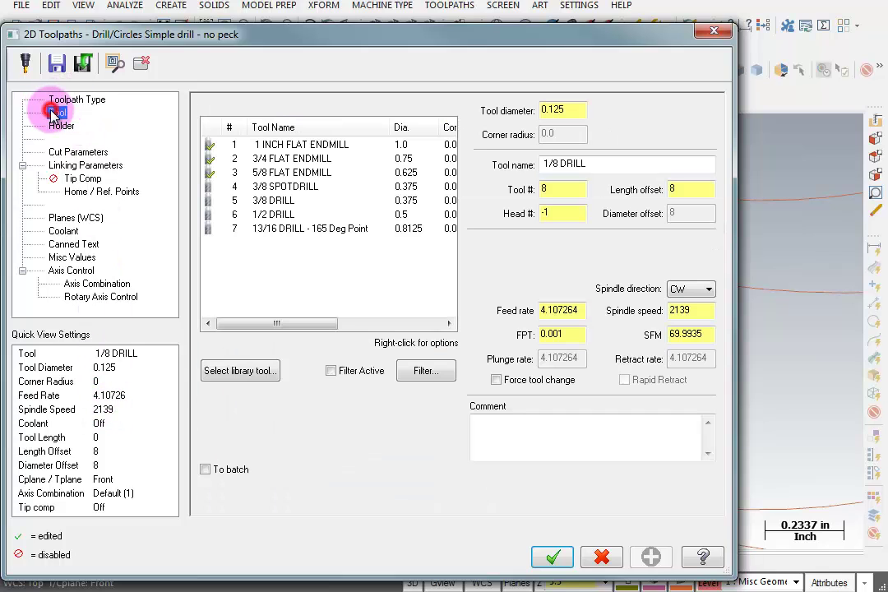
click(57, 112)
click(284, 232)
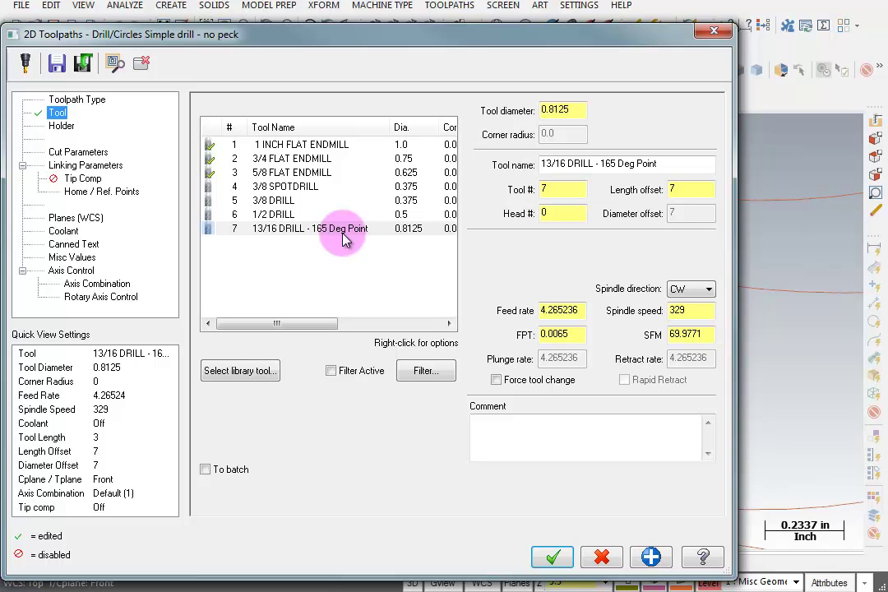
click(503, 421)
text(Clear)
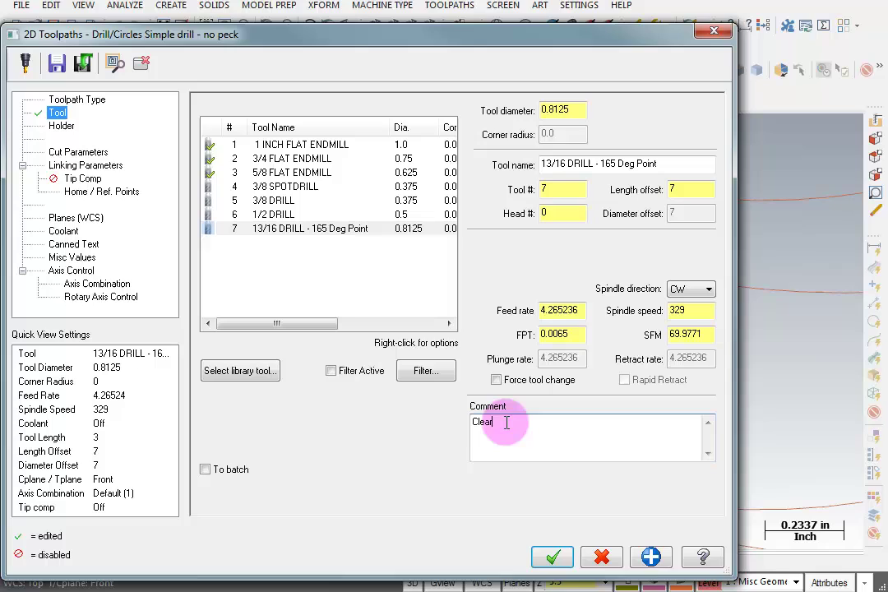
text(ance Hole)
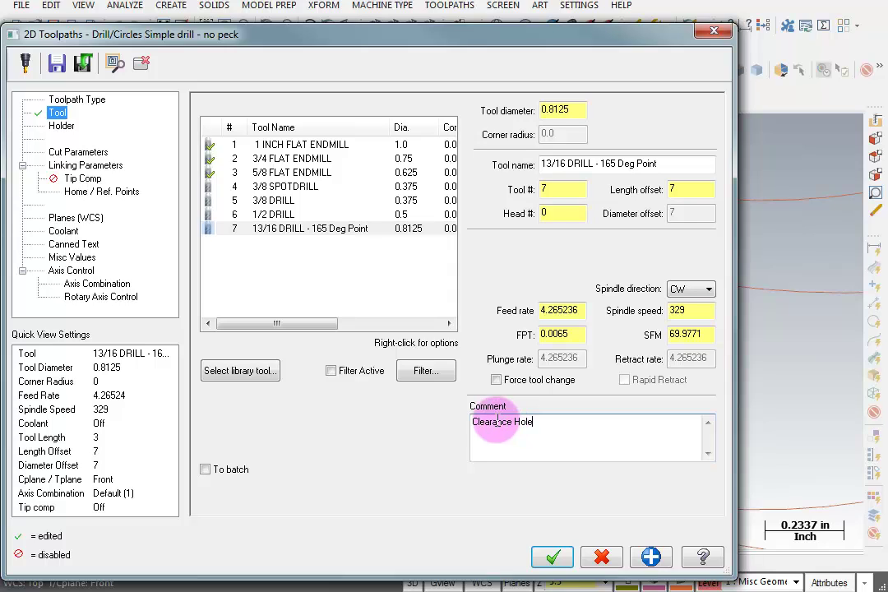
Step: Enable the clearance height in the drill's linking parameters and make its 2.0 value incremental
click(78, 153)
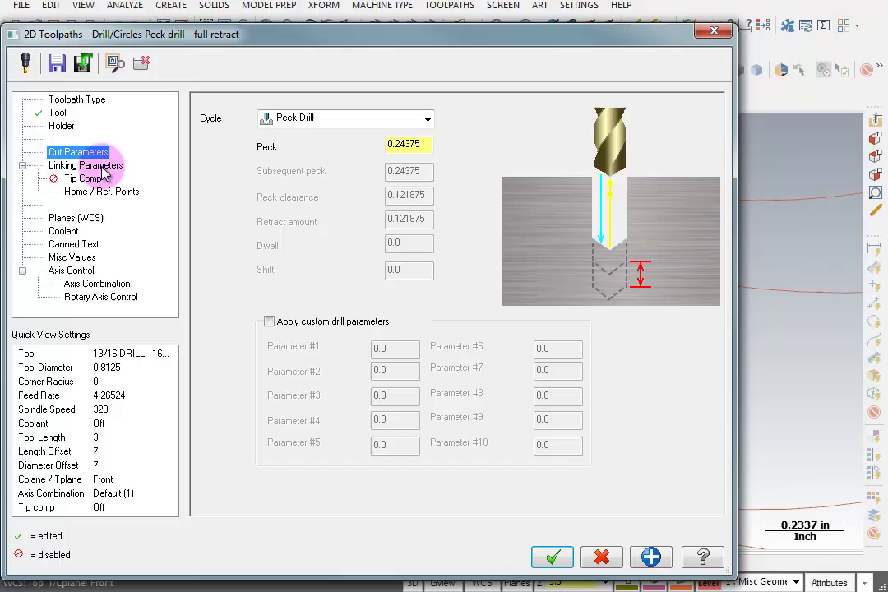
click(102, 169)
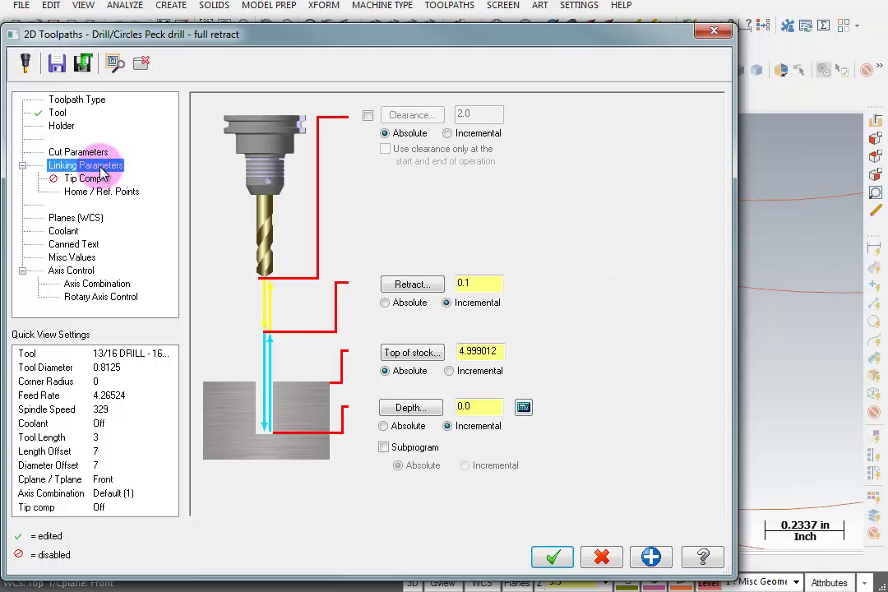
click(367, 115)
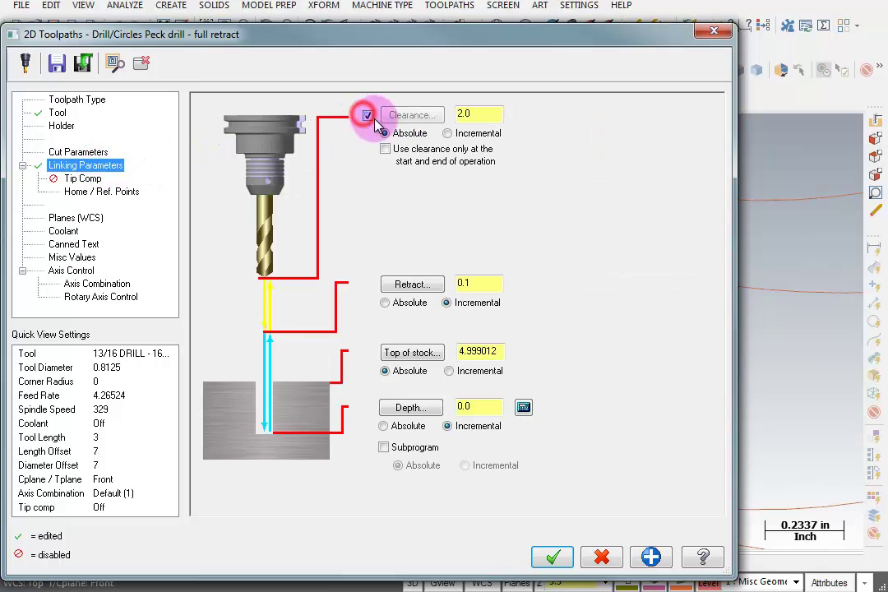
click(447, 133)
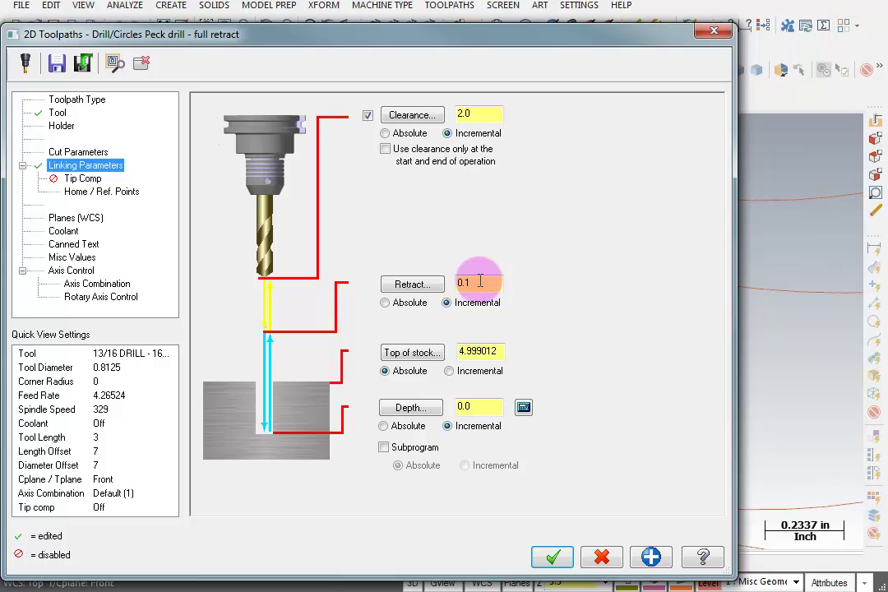
Step: Set the top of stock to incremental 0.75 and the incremental depth to 0.05, and accept the drill operation
click(451, 371)
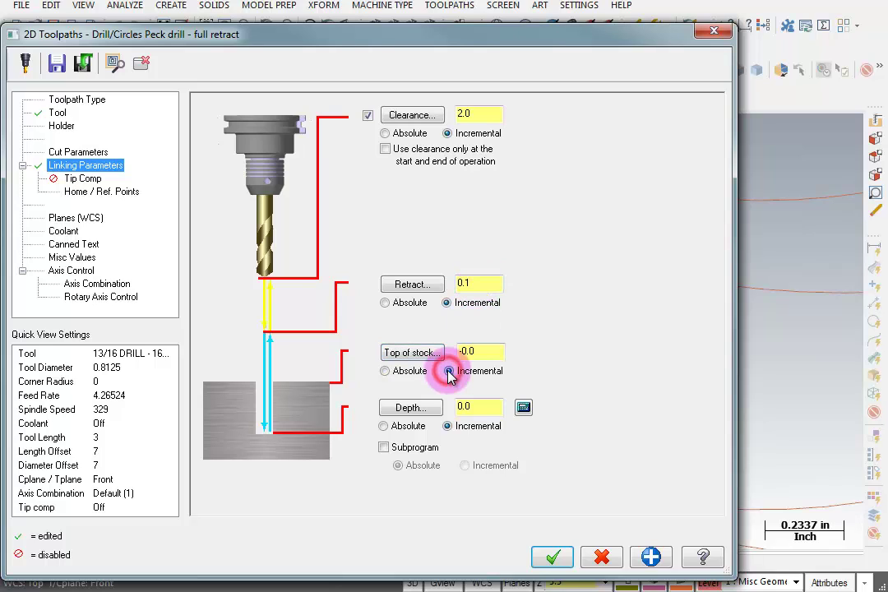
double_click(484, 352)
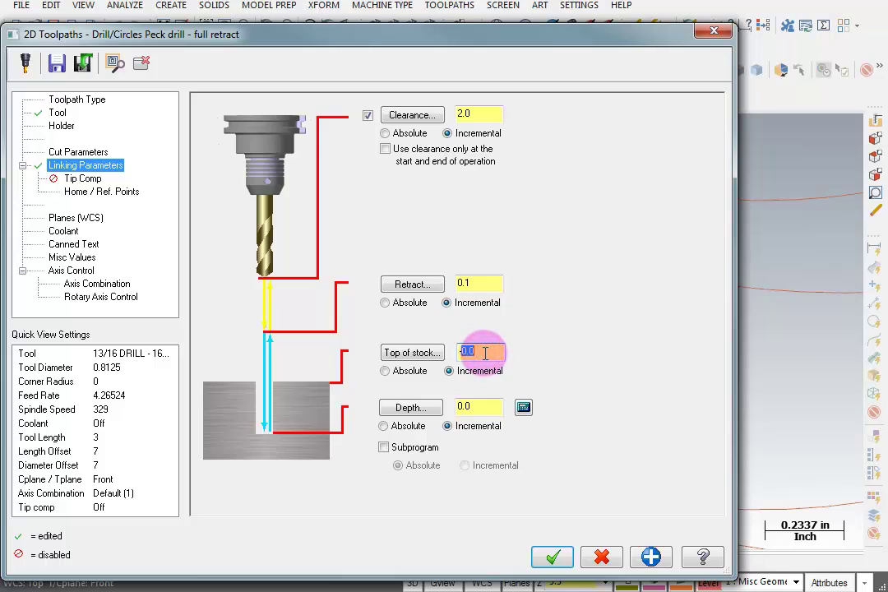
key(BackSpace)
text(.75)
click(476, 409)
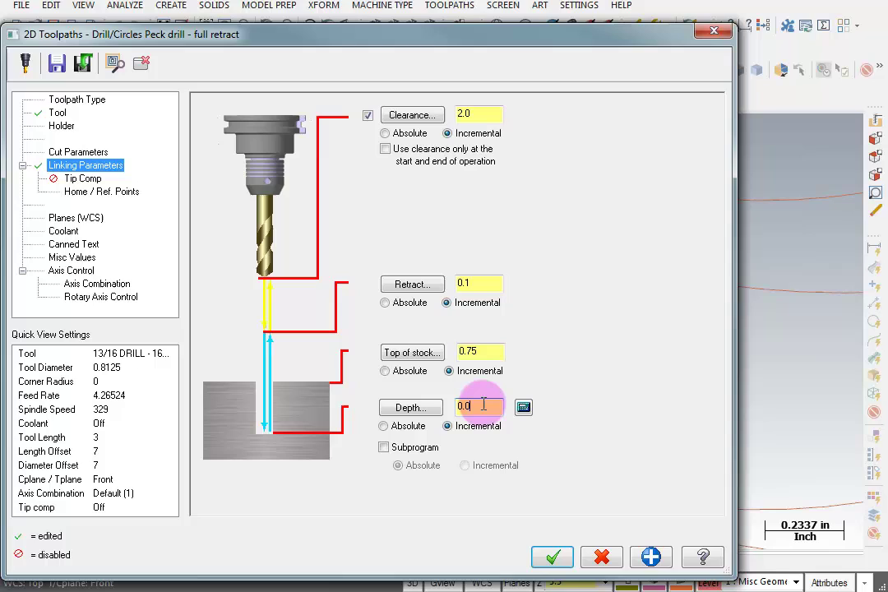
text(5)
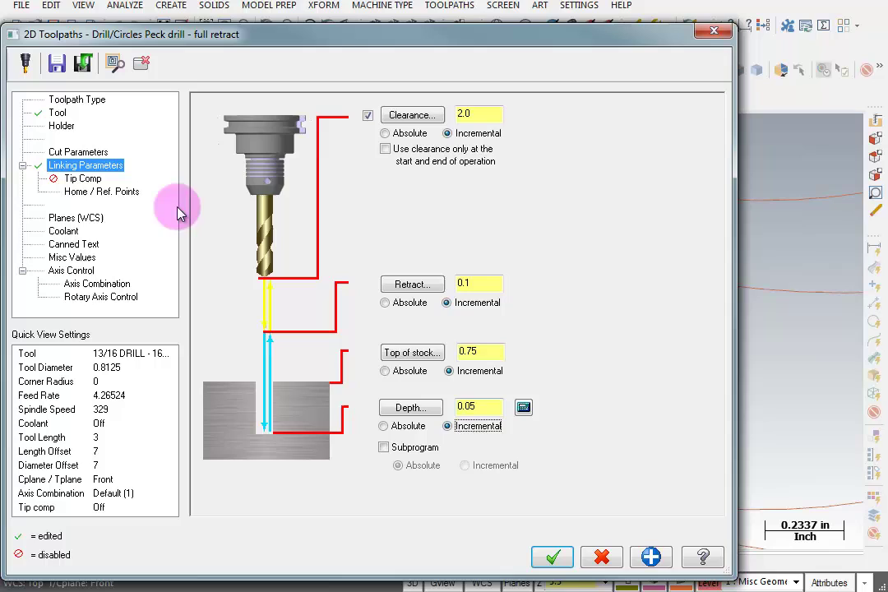
click(69, 219)
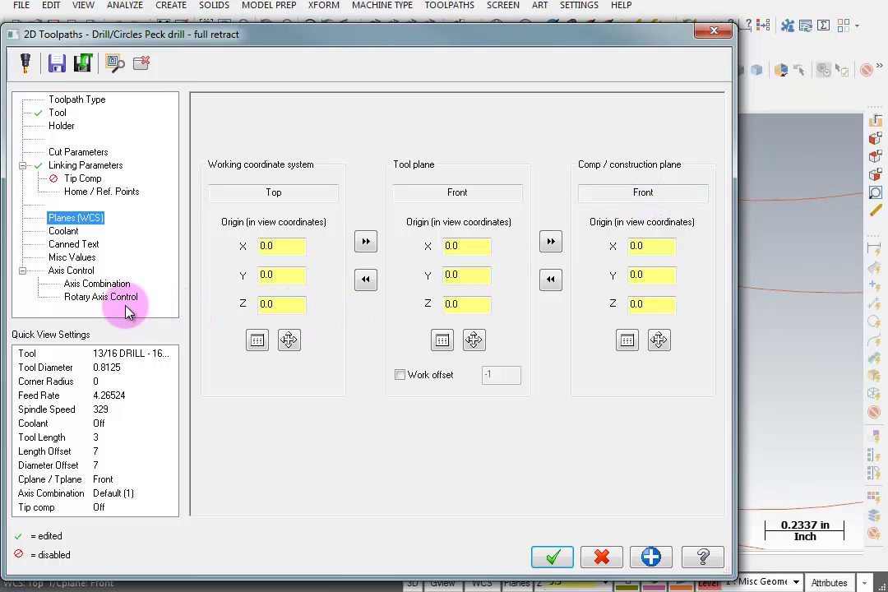
click(552, 557)
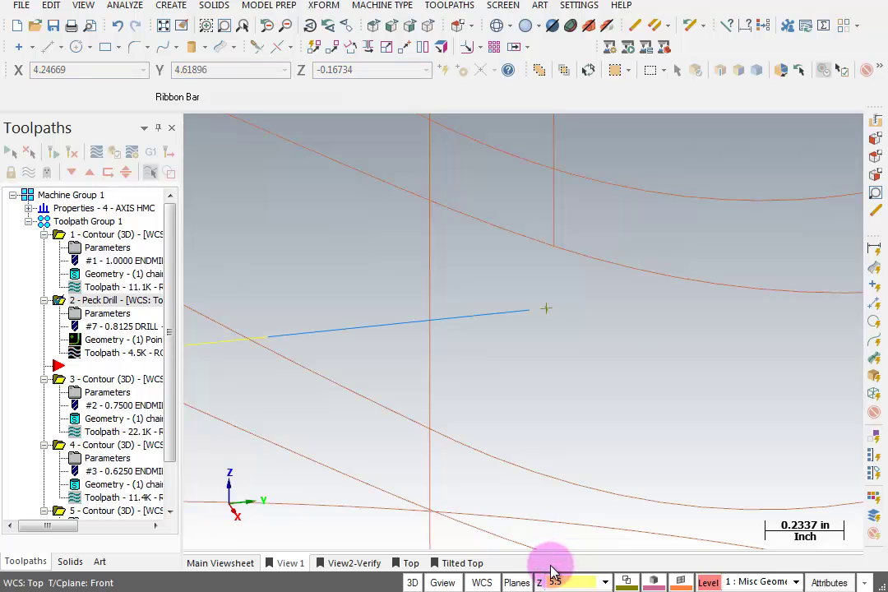
Step: Shade the solid model to view the drill toolpath against the slot
scroll(572, 495, down, 5)
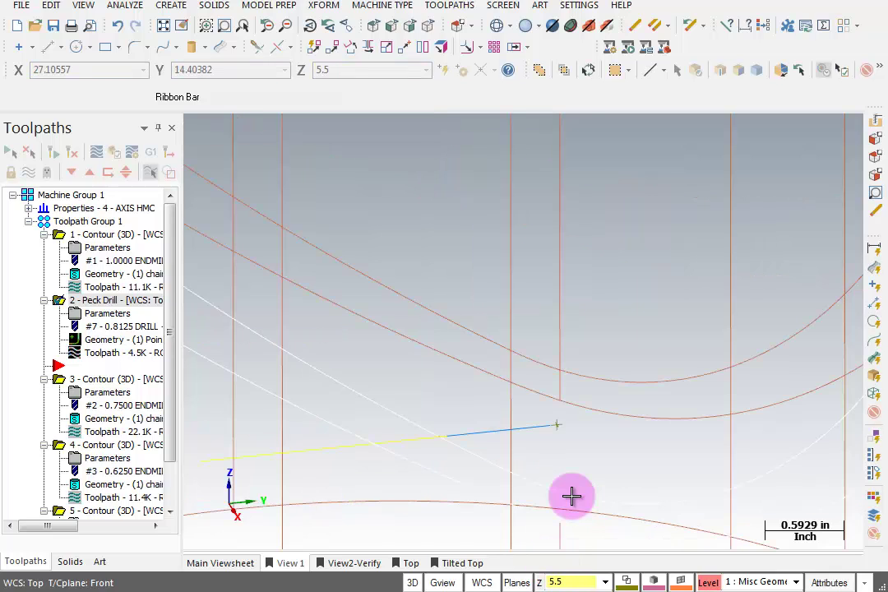
key(alt+s)
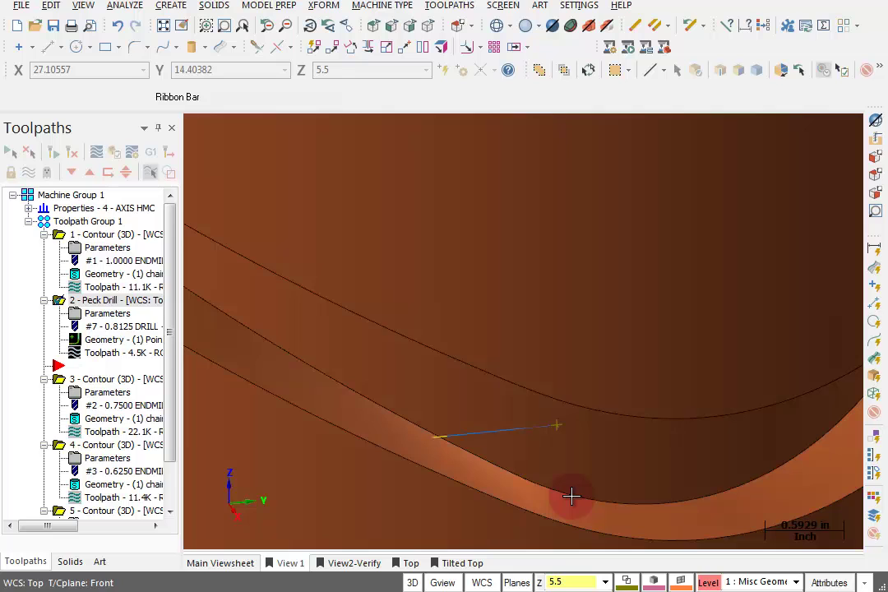
click(572, 495)
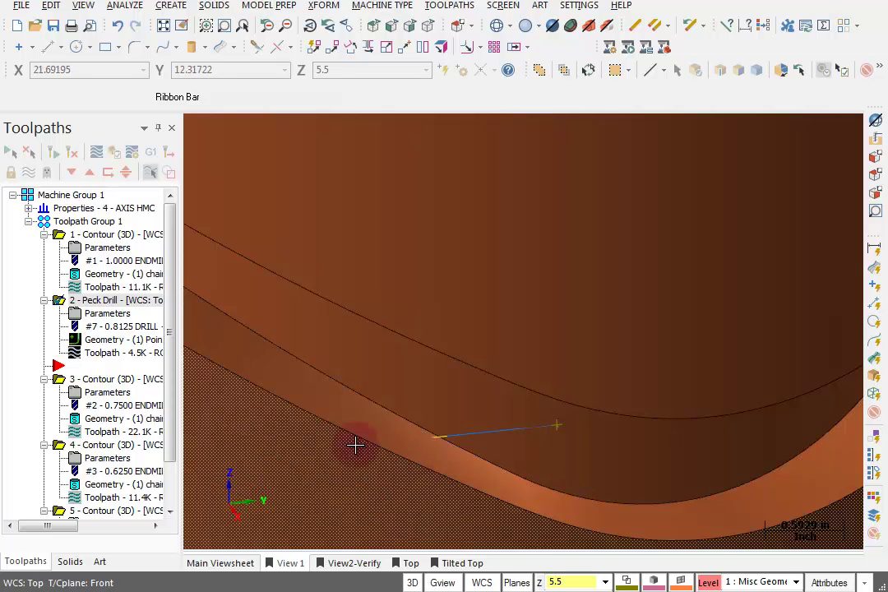
Step: Change the peck drill operation's tool plane and construction plane to Right side, and regenerate the toolpath
click(107, 315)
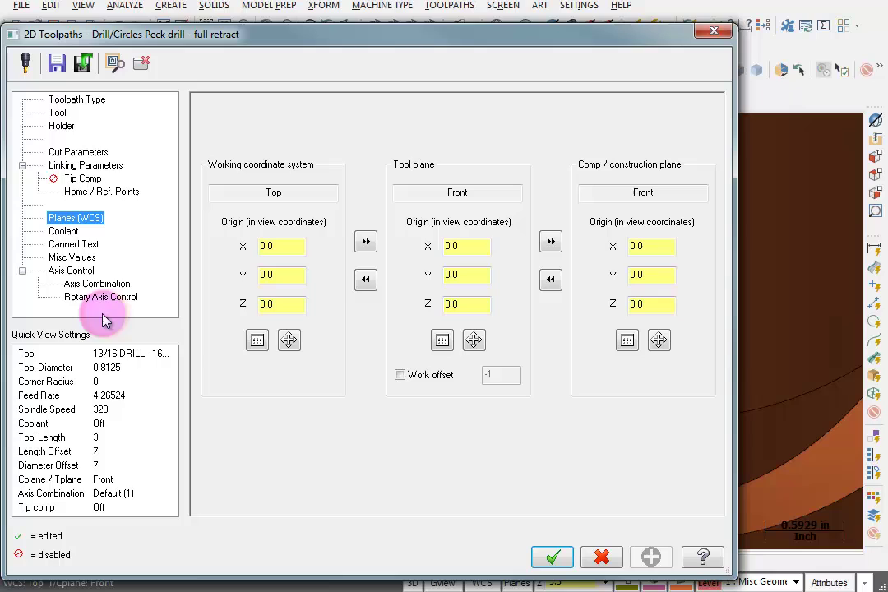
click(441, 340)
click(58, 288)
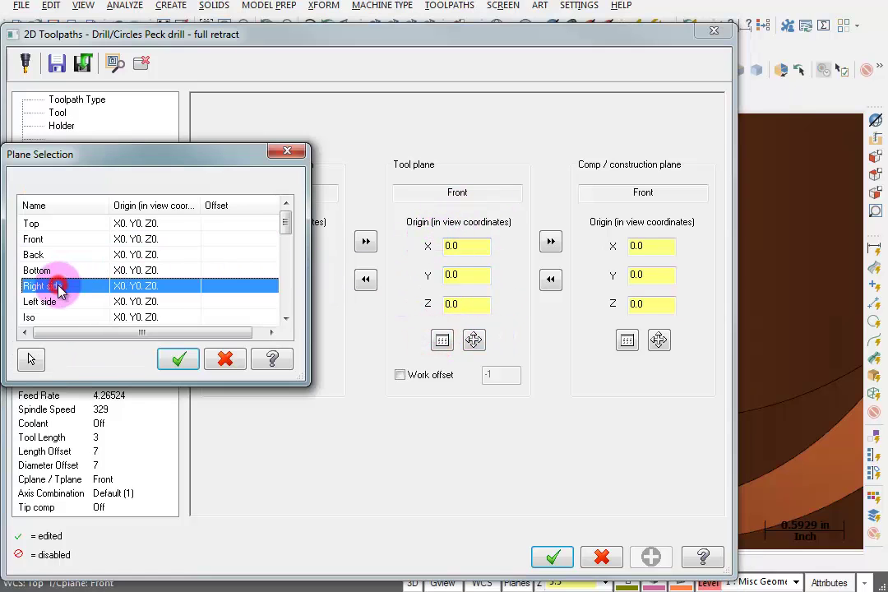
click(170, 358)
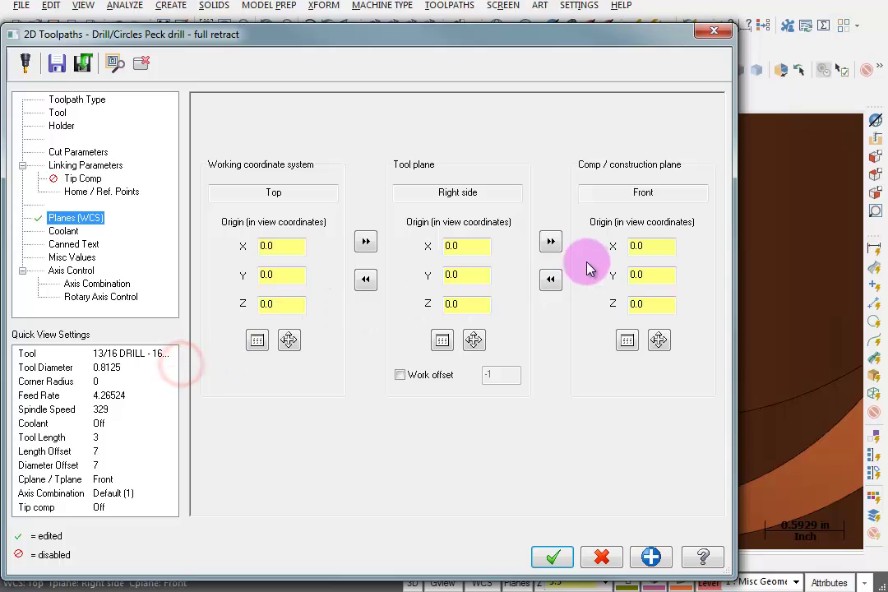
click(550, 241)
click(552, 562)
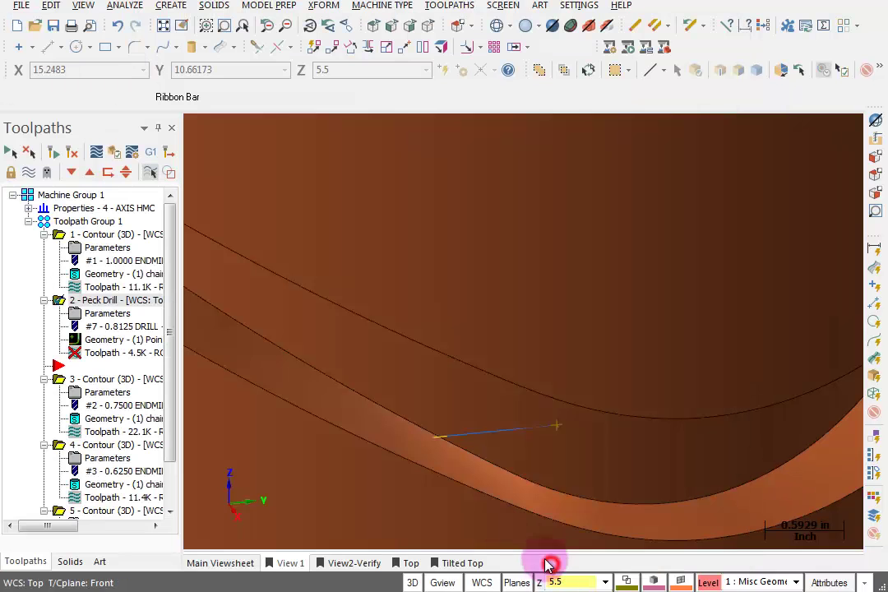
click(73, 153)
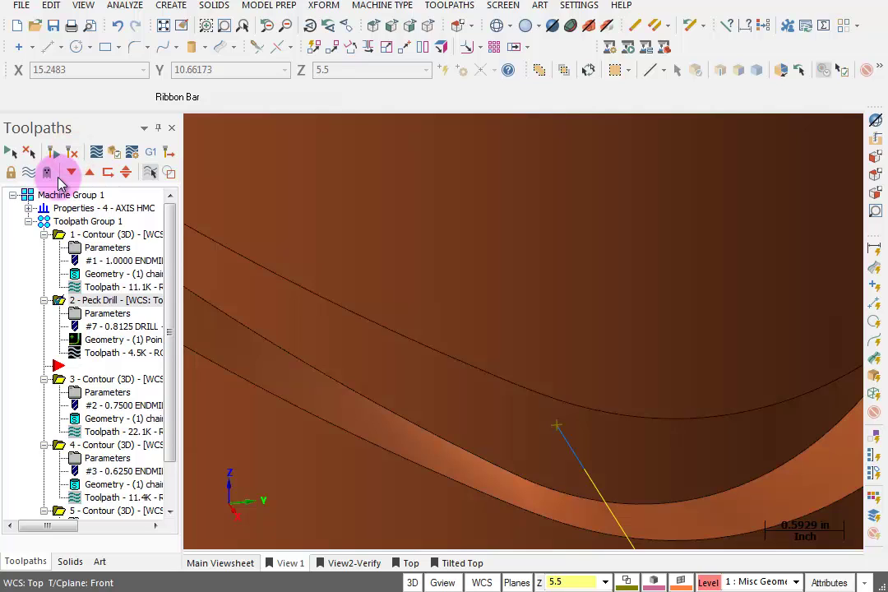
Step: Select all operations in the toolpath group except the first 3D contour
click(86, 222)
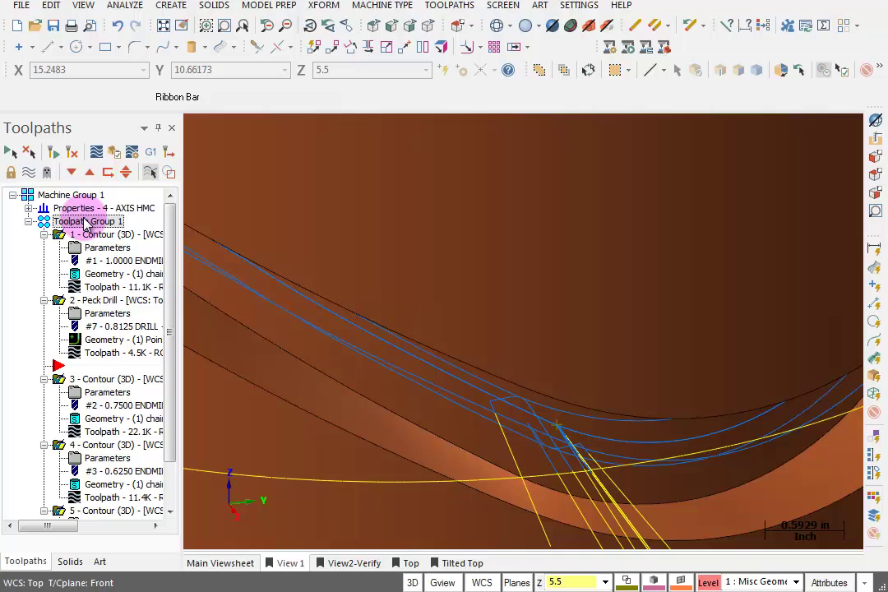
click(105, 236)
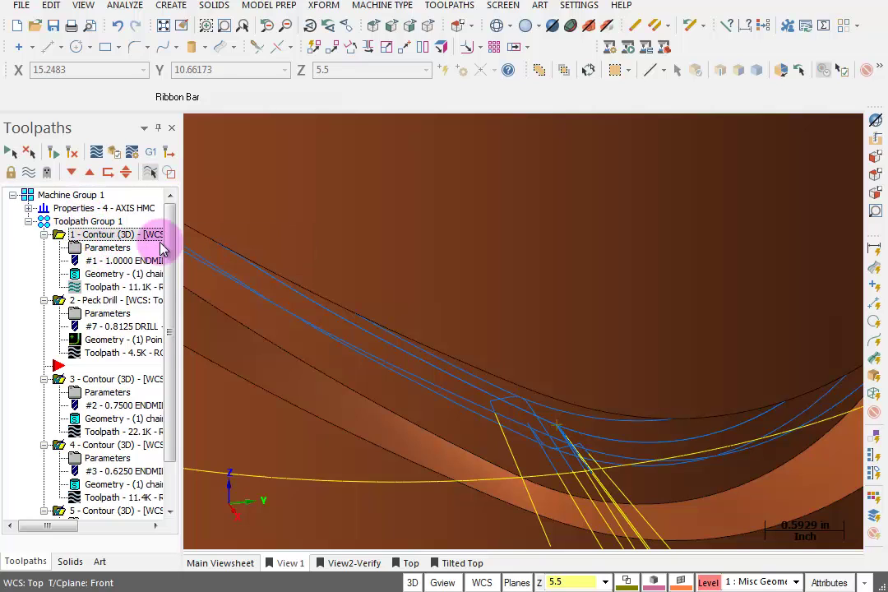
click(128, 271)
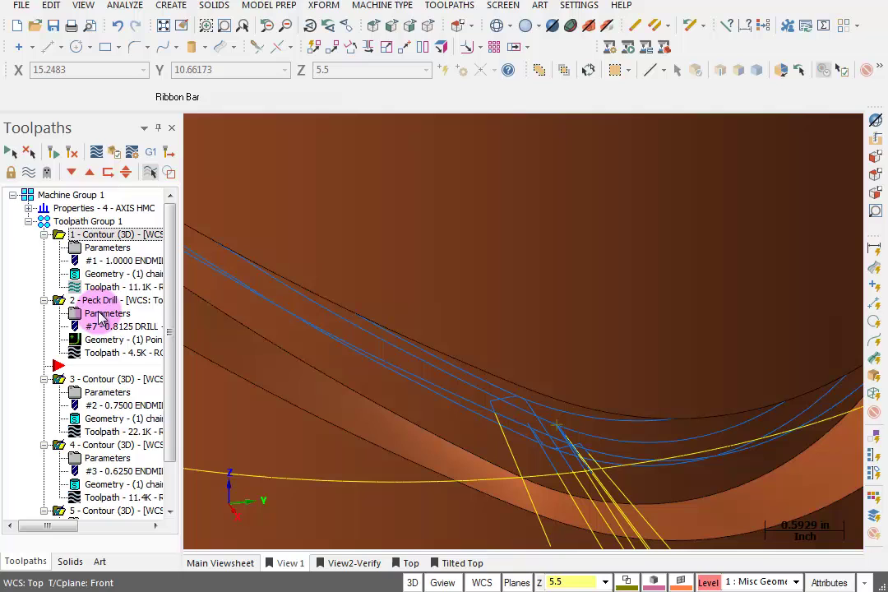
click(169, 345)
drag(168, 345, 173, 420)
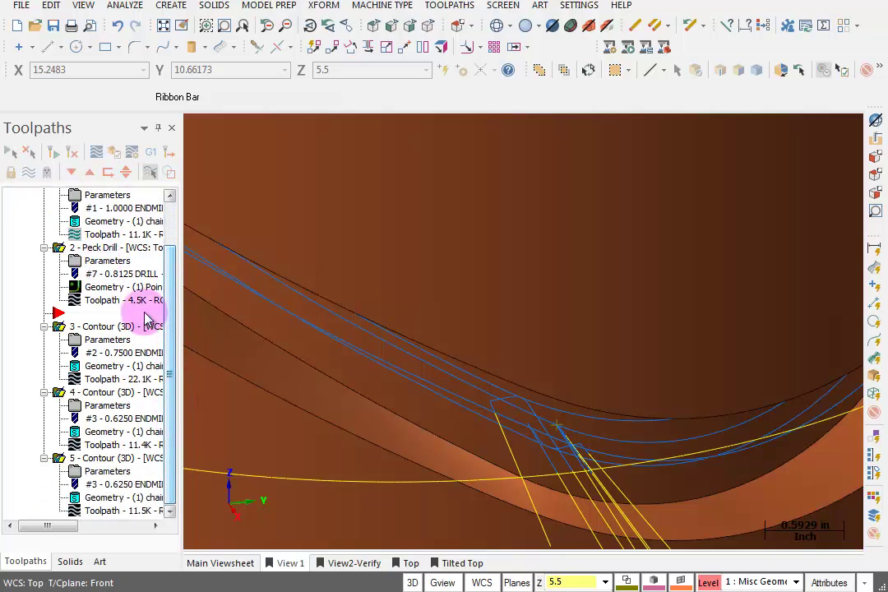